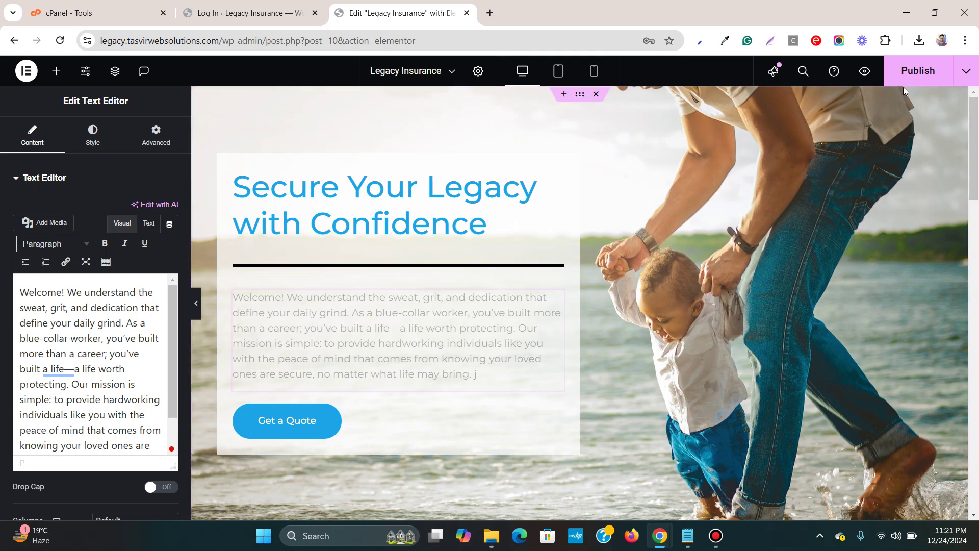
Step: Retry publishing the Legacy Insurance page from the Elementor editor
{"action": "left_click", "coordinate": [918, 74]}
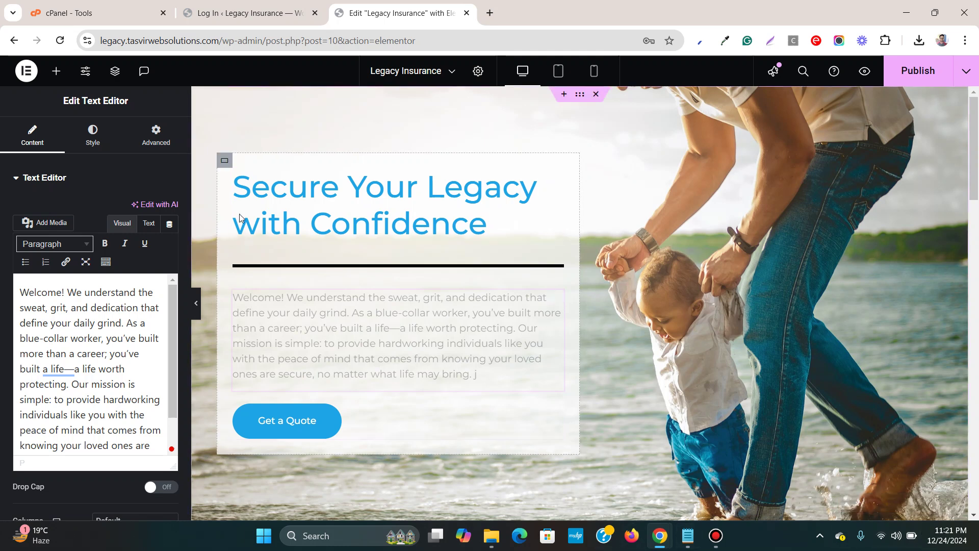
{"action": "left_click", "coordinate": [276, 6]}
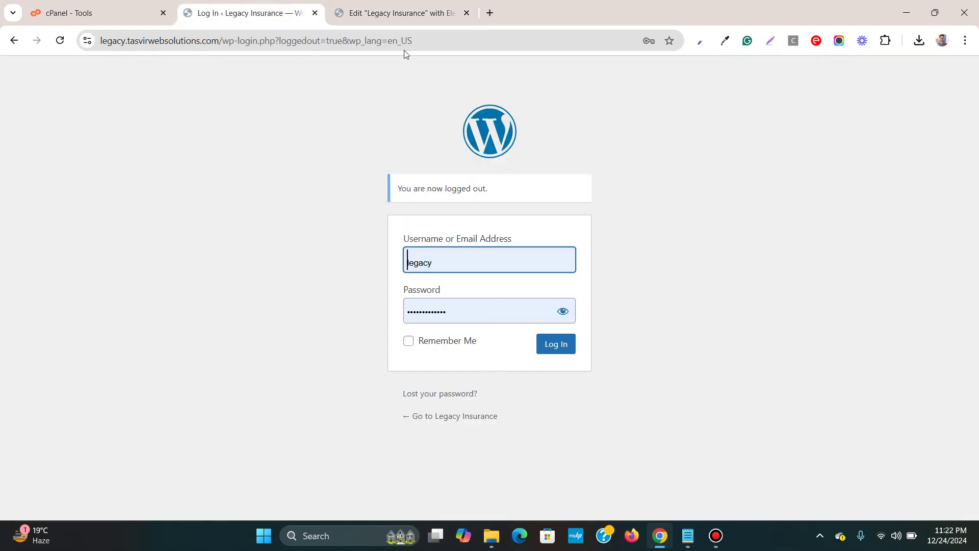
{"action": "left_click", "coordinate": [413, 14]}
{"action": "left_click", "coordinate": [918, 70]}
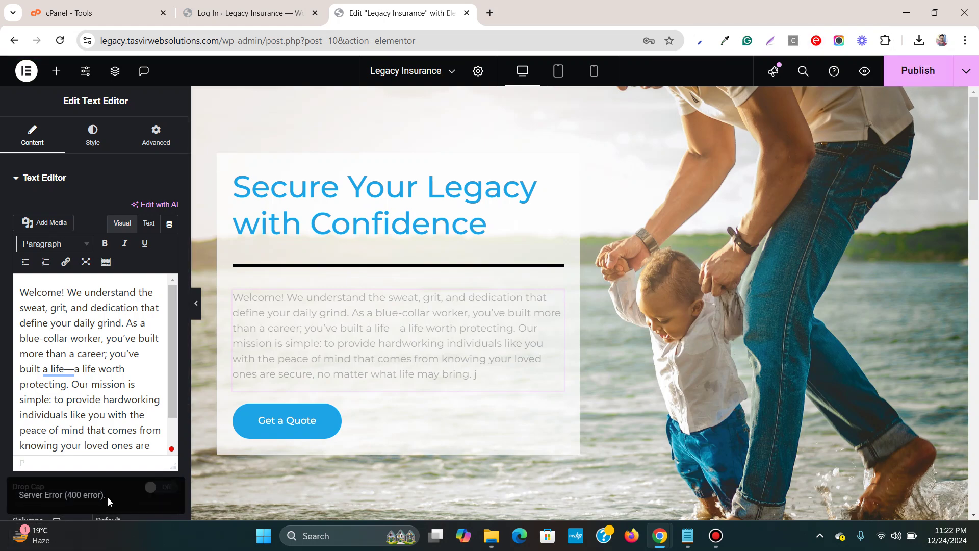
Step: Log back in to WordPress and republish the page, which now reports a 401 error
{"action": "left_click", "coordinate": [244, 12]}
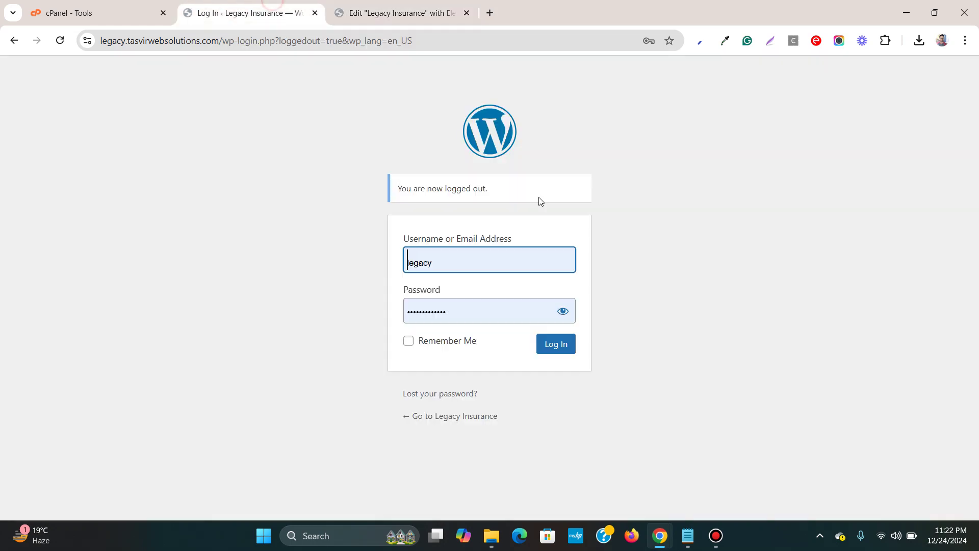
{"action": "left_click", "coordinate": [543, 352]}
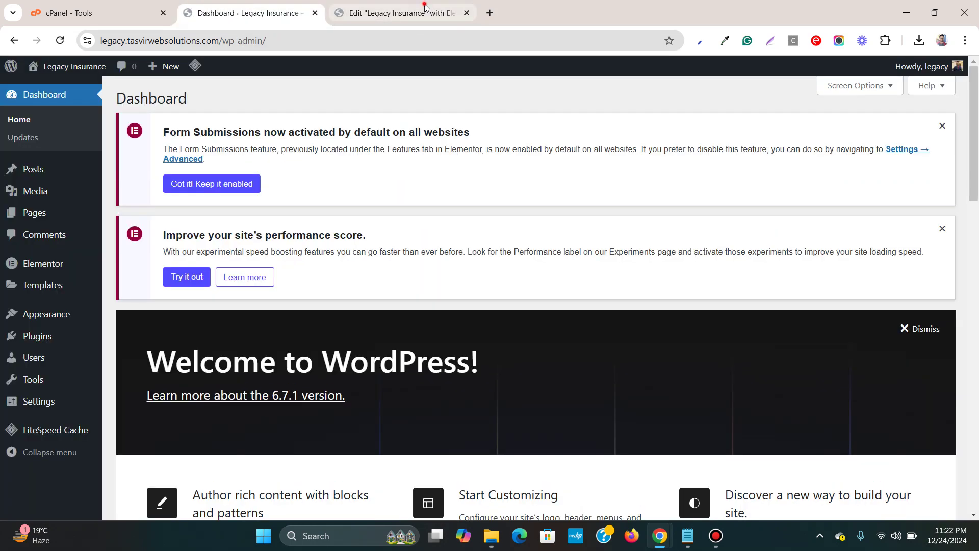
{"action": "left_click", "coordinate": [425, 7]}
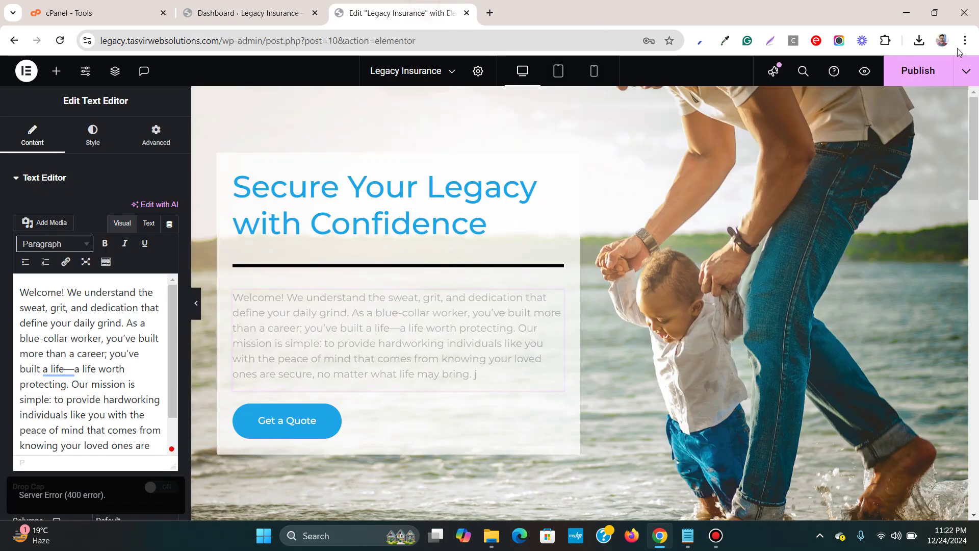
{"action": "left_click", "coordinate": [931, 80]}
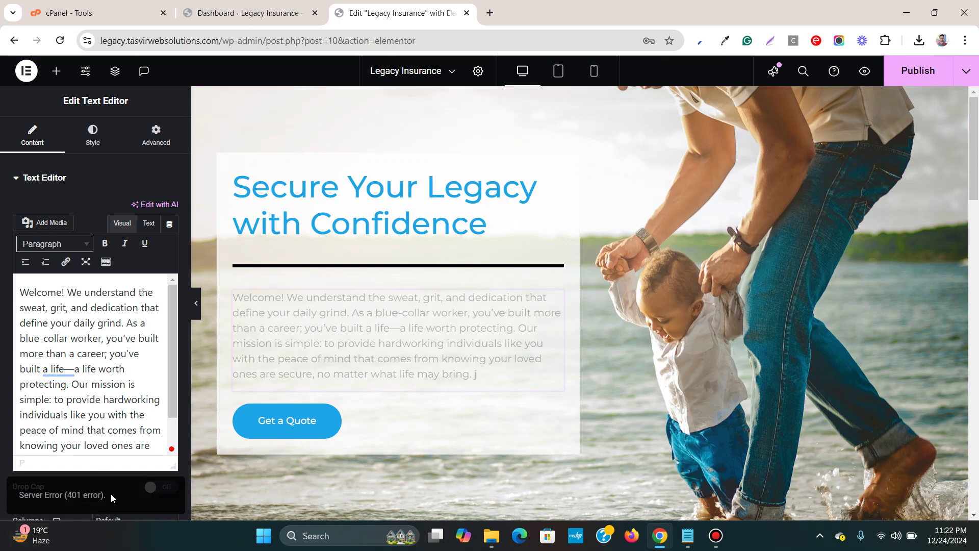
{"action": "left_click", "coordinate": [250, 13]}
Step: Reload the editor, select the welcome paragraph, and publish the Legacy Insurance page without a server error
{"action": "left_click", "coordinate": [393, 13]}
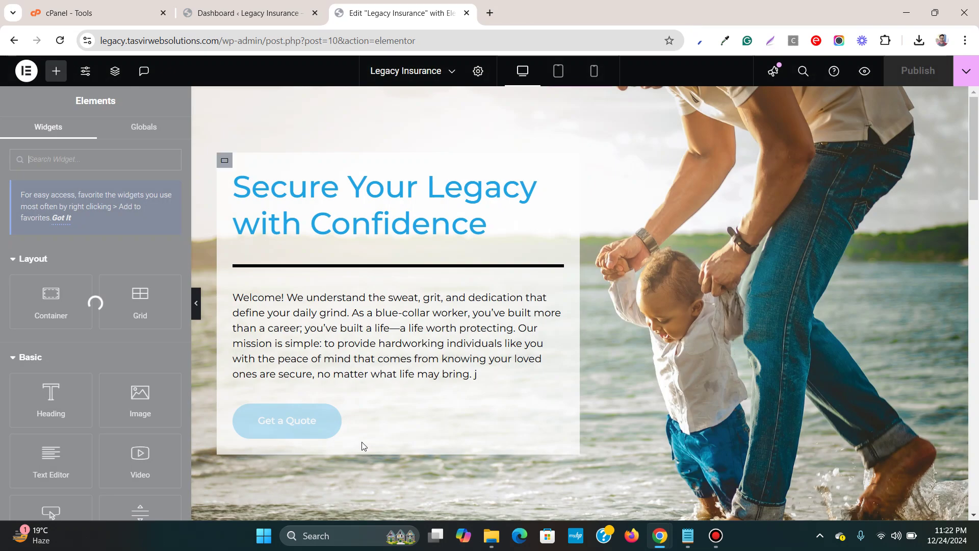
{"action": "left_click", "coordinate": [484, 377]}
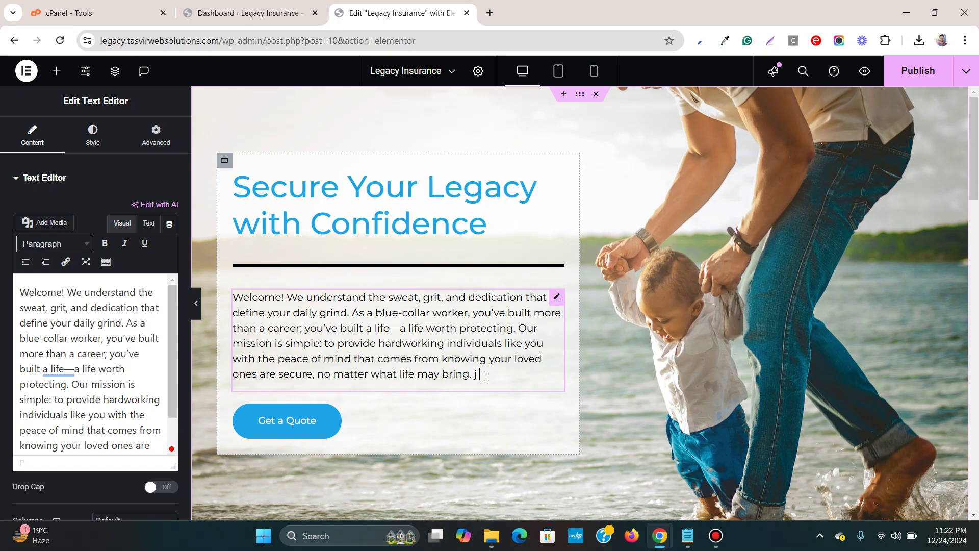
{"action": "left_click", "coordinate": [940, 72]}
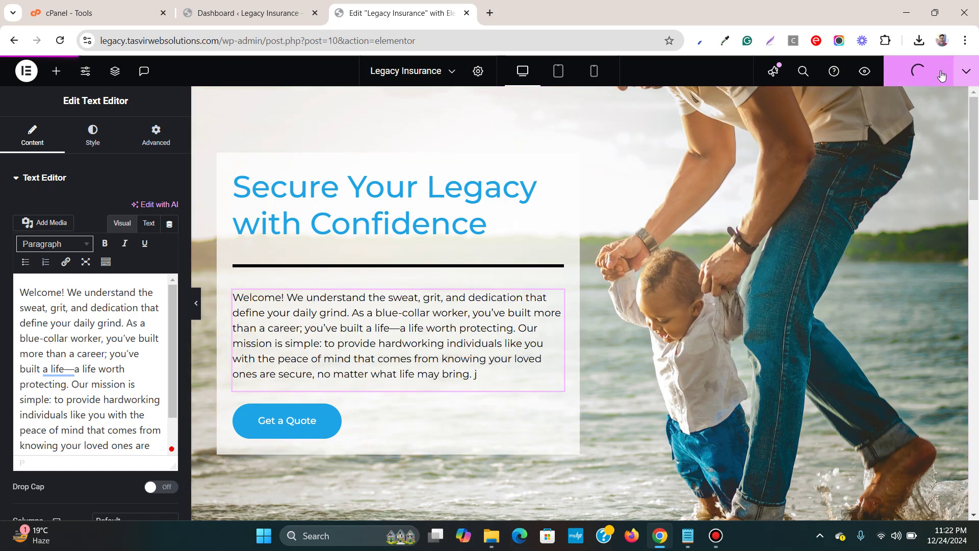
{"action": "left_click", "coordinate": [244, 12]}
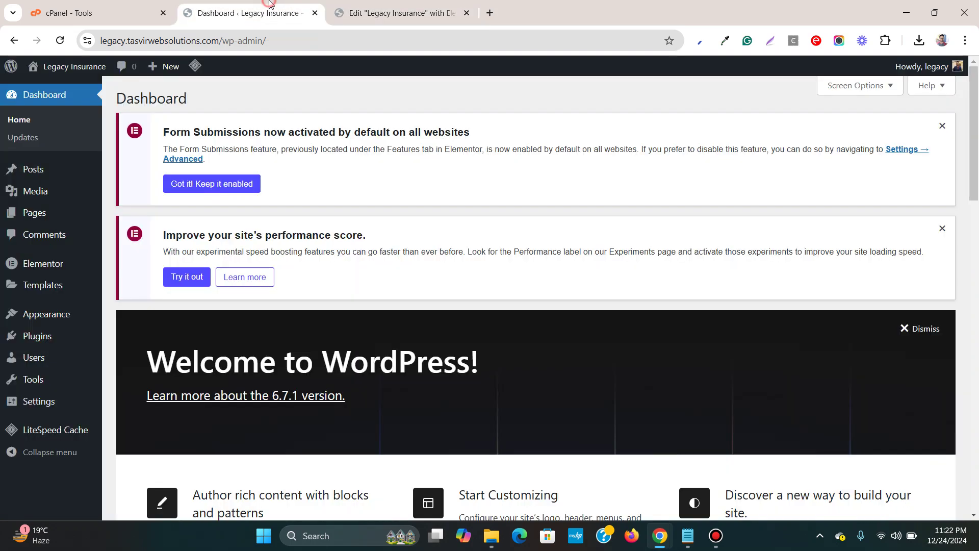
{"action": "left_click", "coordinate": [402, 13]}
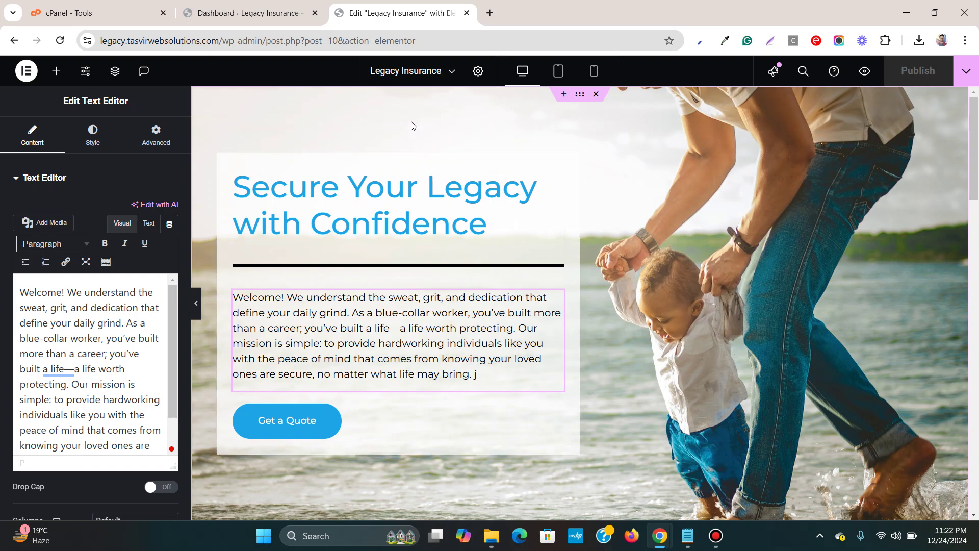
{"action": "left_click", "coordinate": [85, 12]}
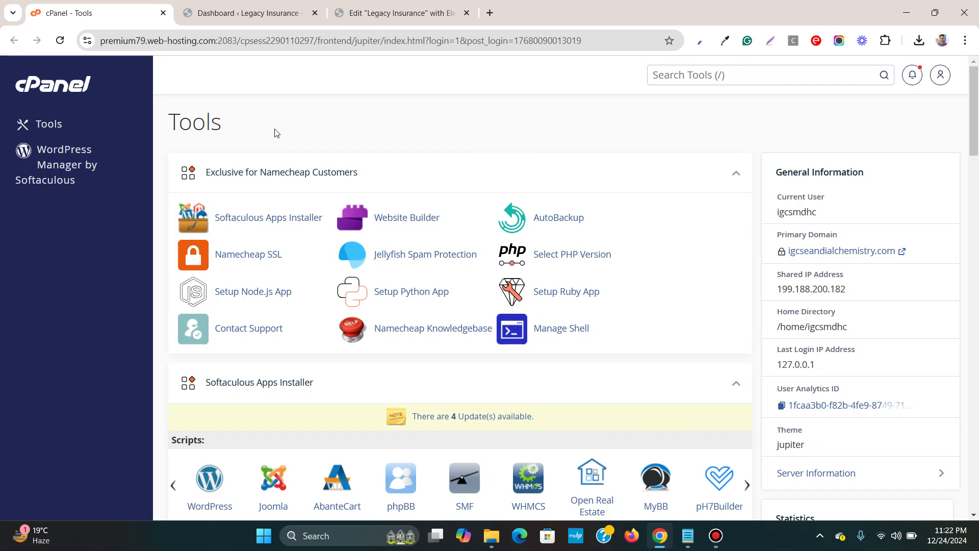
Step: Check the File Usage statistic: 209,200 of 300,000 files (69.73%)
{"action": "scroll", "coordinate": [902, 144], "scroll_direction": "down", "scroll_amount": 5}
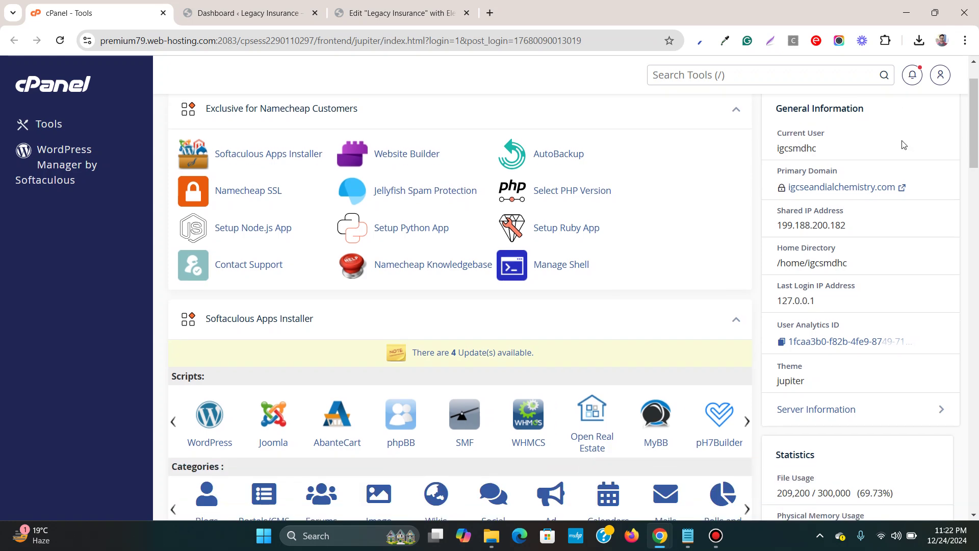
{"action": "scroll", "coordinate": [913, 142], "scroll_direction": "down", "scroll_amount": 3}
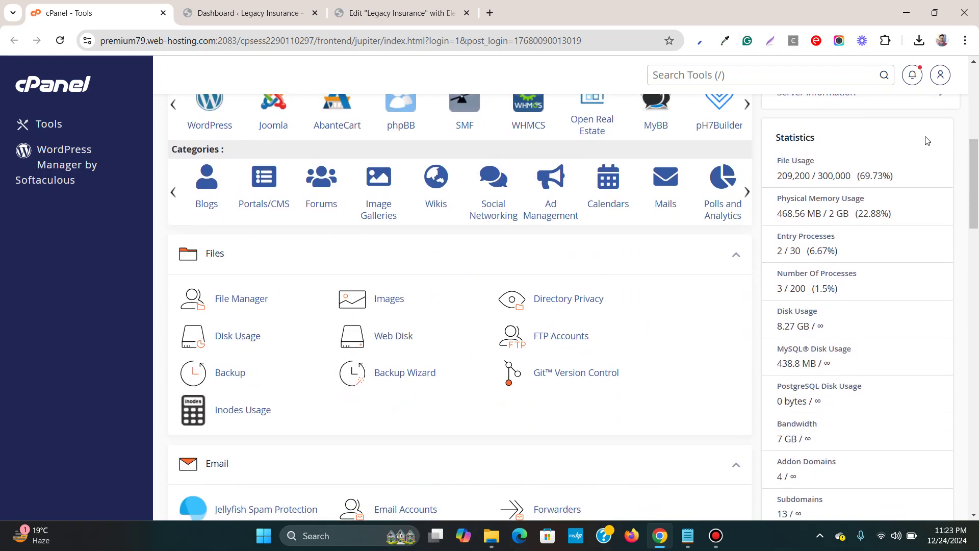
{"action": "left_click", "coordinate": [776, 175]}
{"action": "left_click_drag", "start_coordinate": [777, 175], "coordinate": [851, 178]}
{"action": "left_click", "coordinate": [849, 178]}
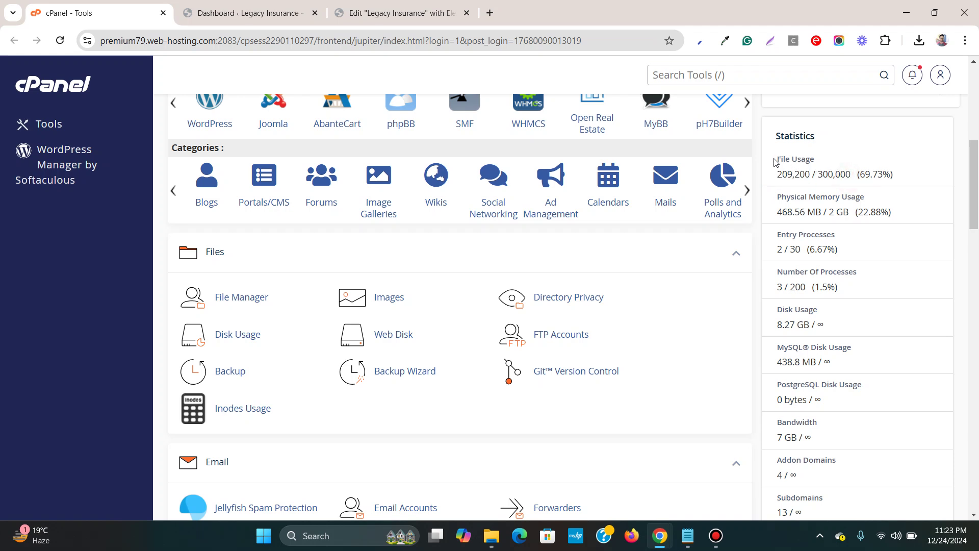
{"action": "left_click_drag", "start_coordinate": [776, 159], "coordinate": [815, 160]}
{"action": "left_click", "coordinate": [815, 161]}
{"action": "scroll", "coordinate": [811, 175], "scroll_direction": "down", "scroll_amount": 2}
{"action": "scroll", "coordinate": [796, 174], "scroll_direction": "up", "scroll_amount": 2}
{"action": "left_click_drag", "start_coordinate": [818, 175], "coordinate": [851, 172]}
{"action": "left_click", "coordinate": [851, 172]}
Step: Glance at the Elementor editor, then return to the cPanel Tools page
{"action": "left_click", "coordinate": [400, 6]}
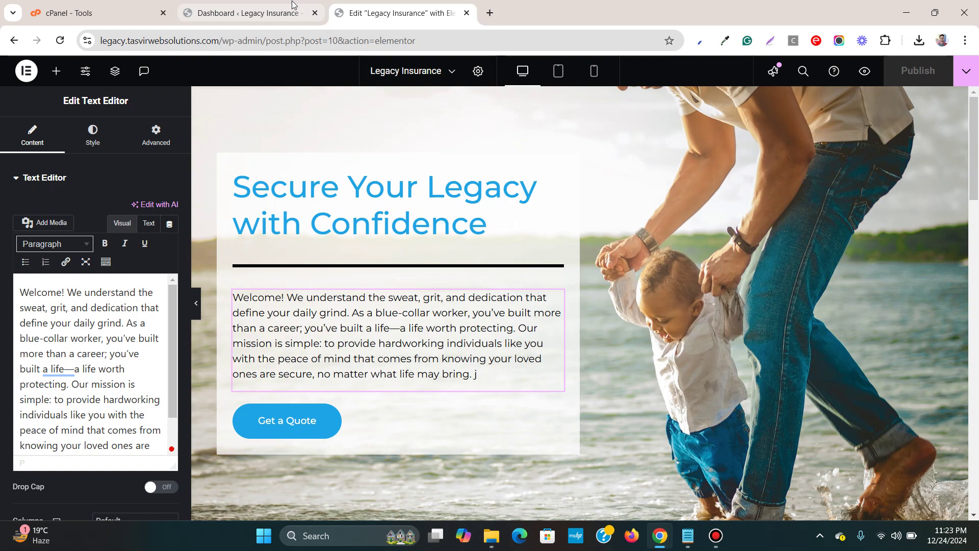
{"action": "left_click", "coordinate": [108, 7]}
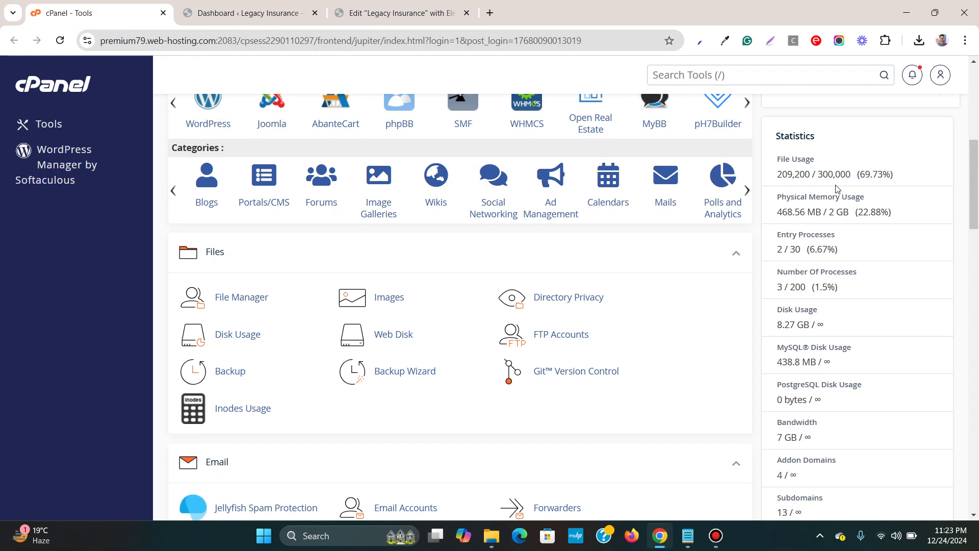
{"action": "scroll", "coordinate": [837, 189], "scroll_direction": "up", "scroll_amount": 7}
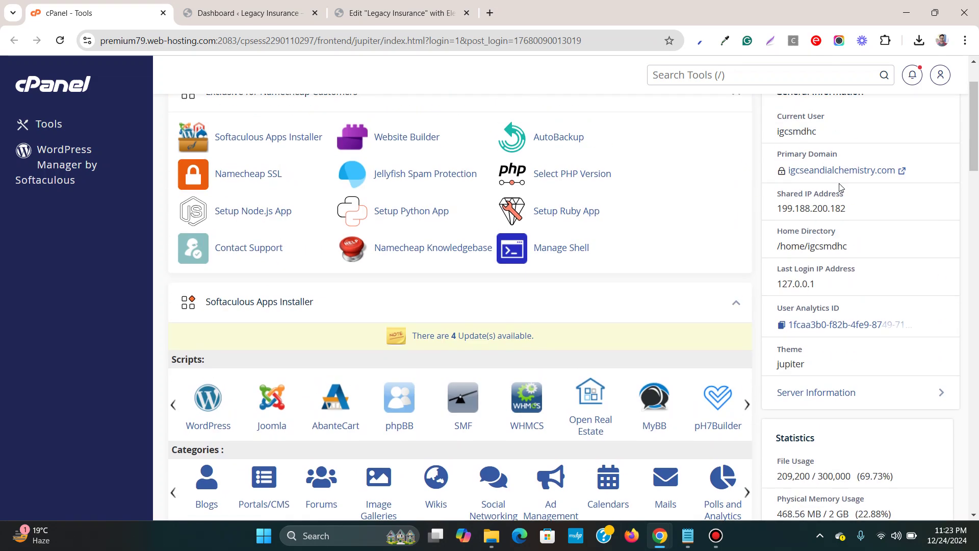
{"action": "scroll", "coordinate": [837, 186], "scroll_direction": "down", "scroll_amount": 9}
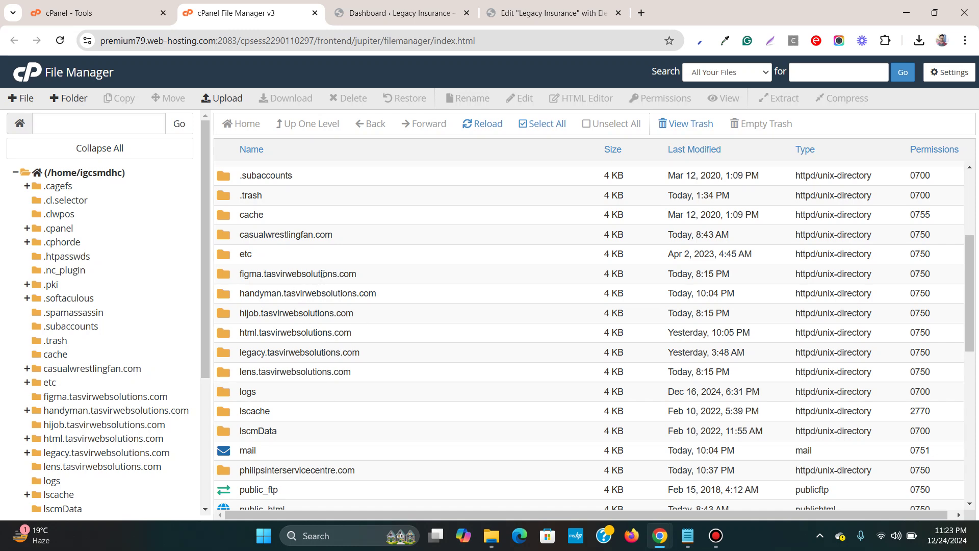
Step: Leave File Manager for the cPanel Tools page, then check the Elementor editor again
{"action": "scroll", "coordinate": [333, 258], "scroll_direction": "up", "scroll_amount": 4}
{"action": "left_click", "coordinate": [67, 20]}
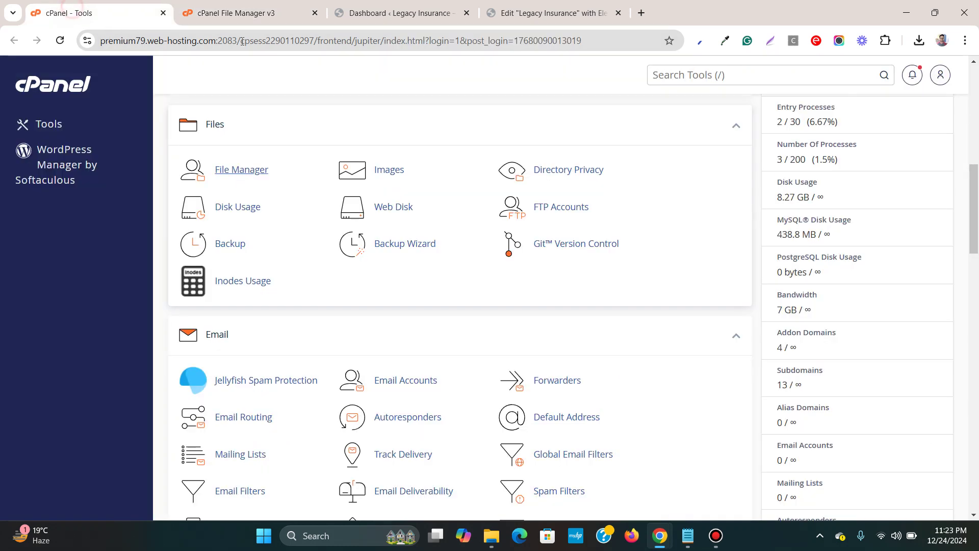
{"action": "scroll", "coordinate": [811, 256], "scroll_direction": "up", "scroll_amount": 4}
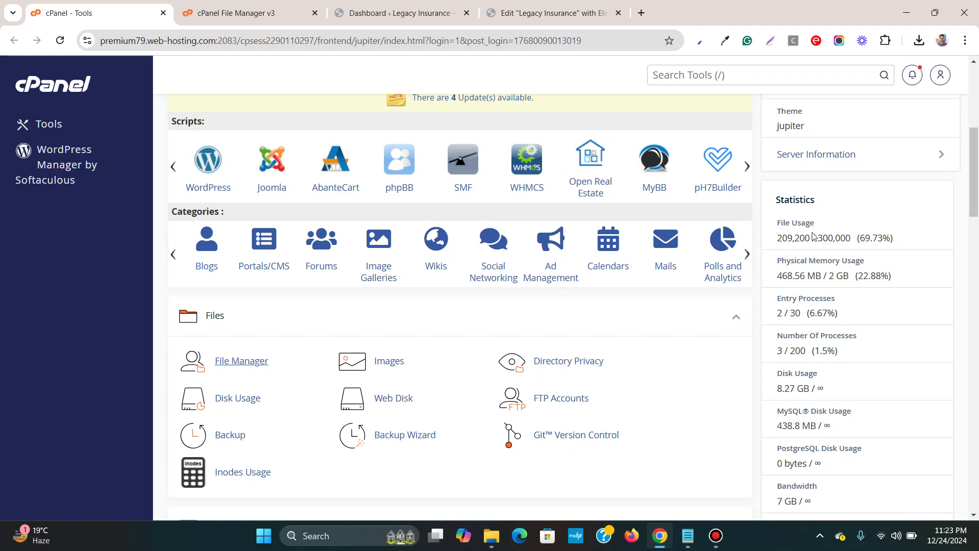
{"action": "left_click", "coordinate": [526, 13]}
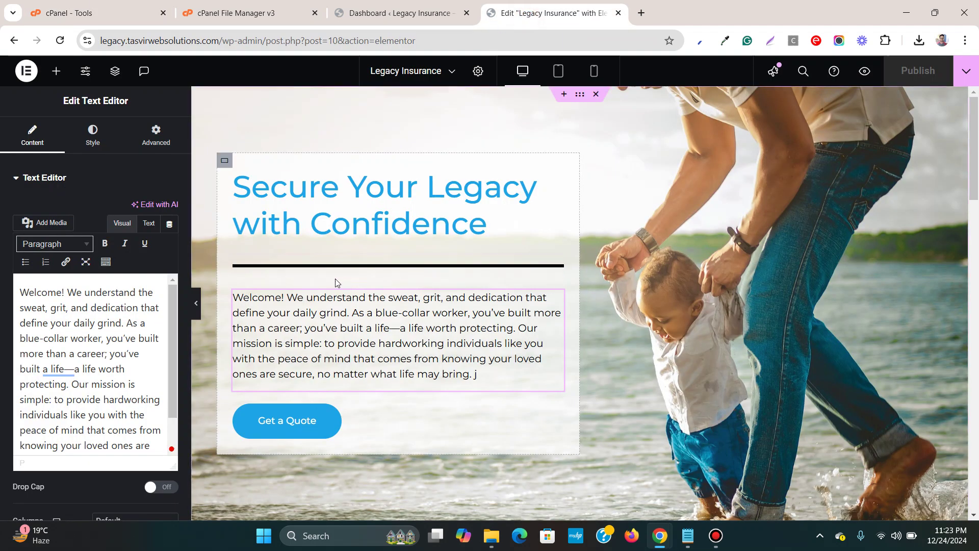
Step: Check physical memory usage on the cPanel Tools page: 468.56 MB of 2 GB
{"action": "left_click", "coordinate": [113, 9]}
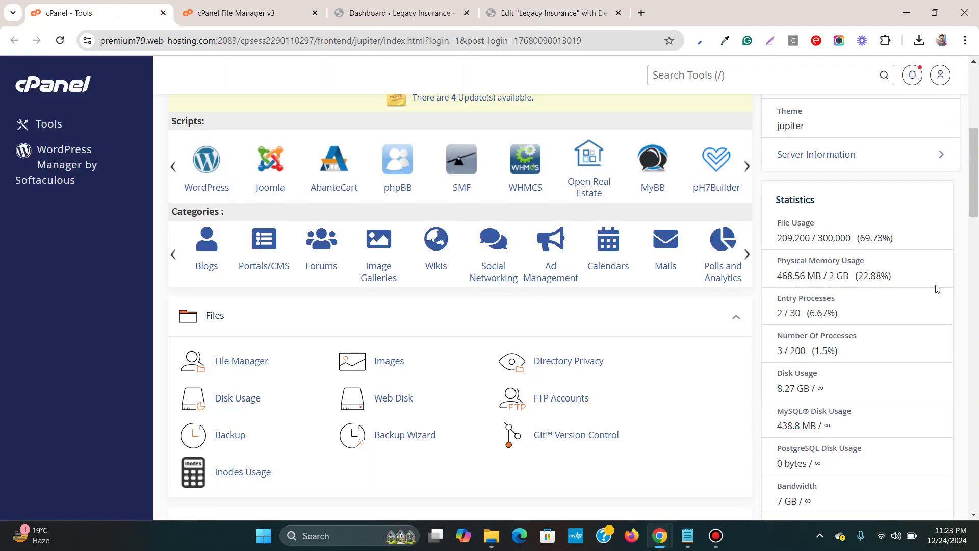
{"action": "scroll", "coordinate": [800, 289], "scroll_direction": "down", "scroll_amount": 1}
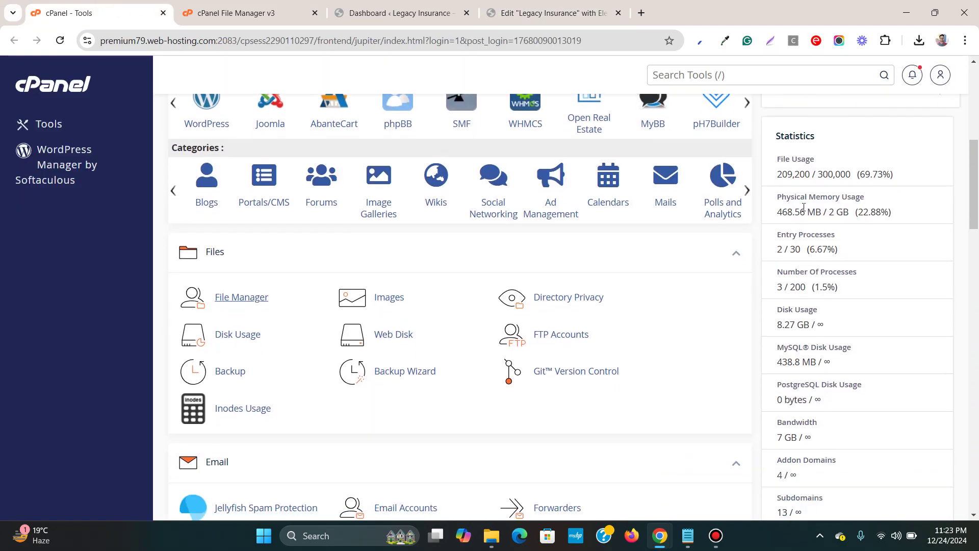
{"action": "left_click_drag", "start_coordinate": [776, 212], "coordinate": [822, 217]}
{"action": "left_click", "coordinate": [822, 215]}
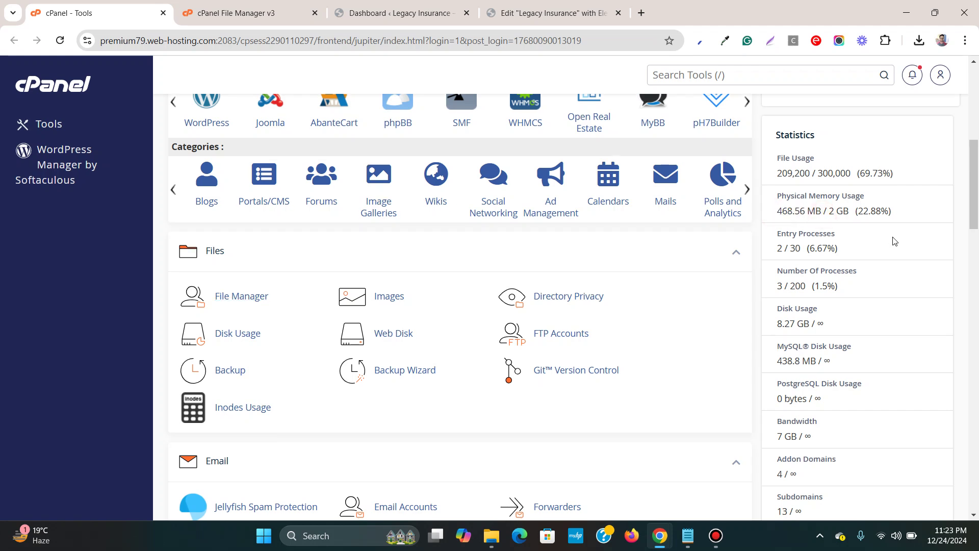
Step: Review the remaining statistics, including 2 of 30 entry processes in use
{"action": "scroll", "coordinate": [895, 240], "scroll_direction": "down", "scroll_amount": 1}
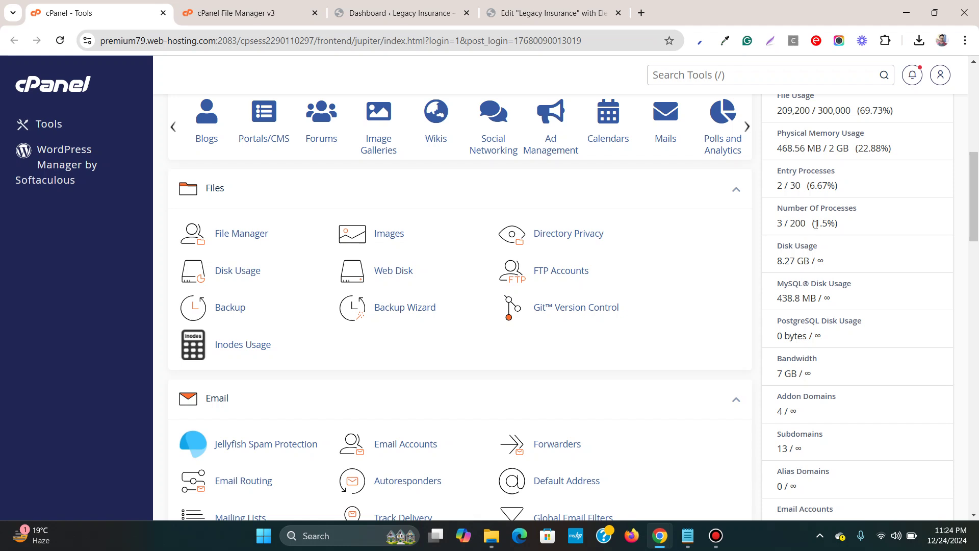
{"action": "scroll", "coordinate": [826, 224], "scroll_direction": "down", "scroll_amount": 1}
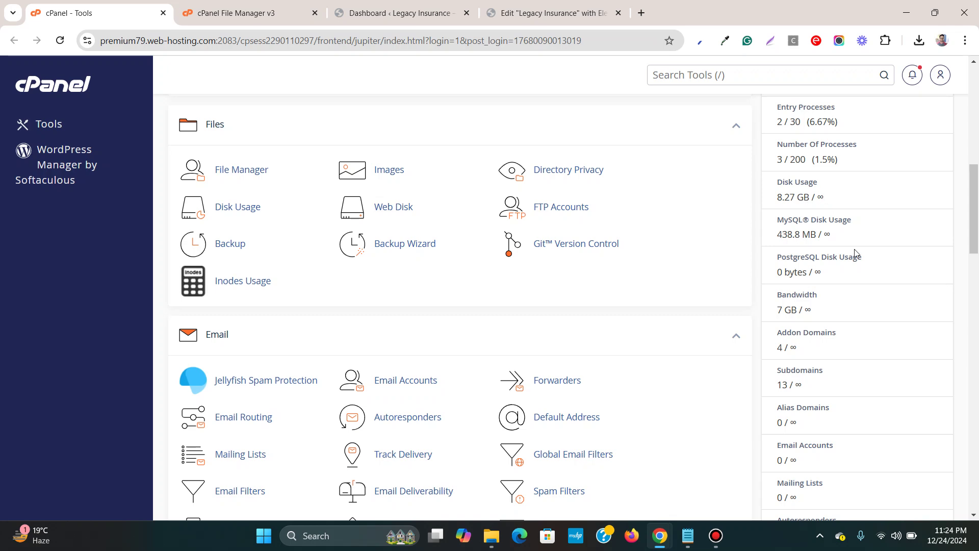
{"action": "scroll", "coordinate": [855, 256], "scroll_direction": "down", "scroll_amount": 4}
{"action": "scroll", "coordinate": [856, 258], "scroll_direction": "up", "scroll_amount": 5}
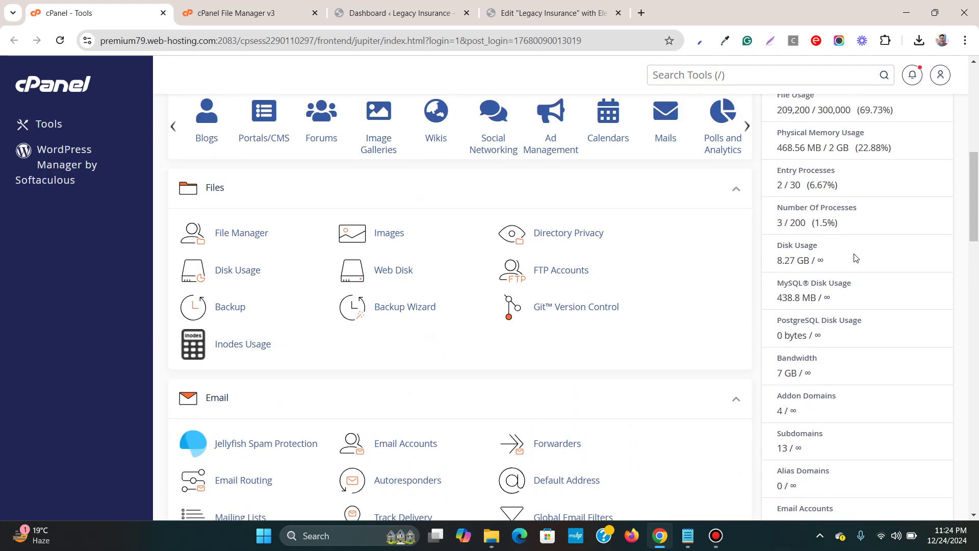
{"action": "scroll", "coordinate": [825, 173], "scroll_direction": "up", "scroll_amount": 1}
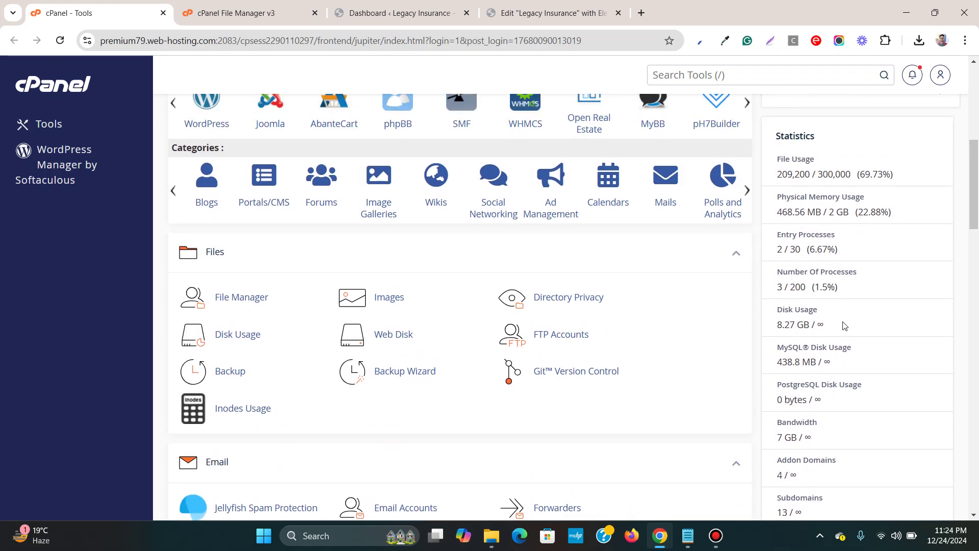
{"action": "scroll", "coordinate": [849, 302], "scroll_direction": "up", "scroll_amount": 1}
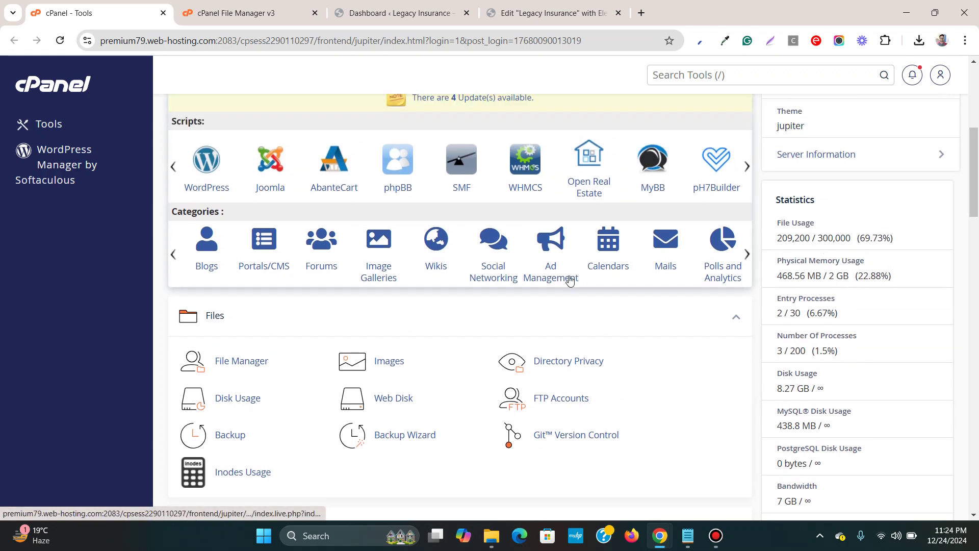
{"action": "scroll", "coordinate": [495, 310], "scroll_direction": "down", "scroll_amount": 5}
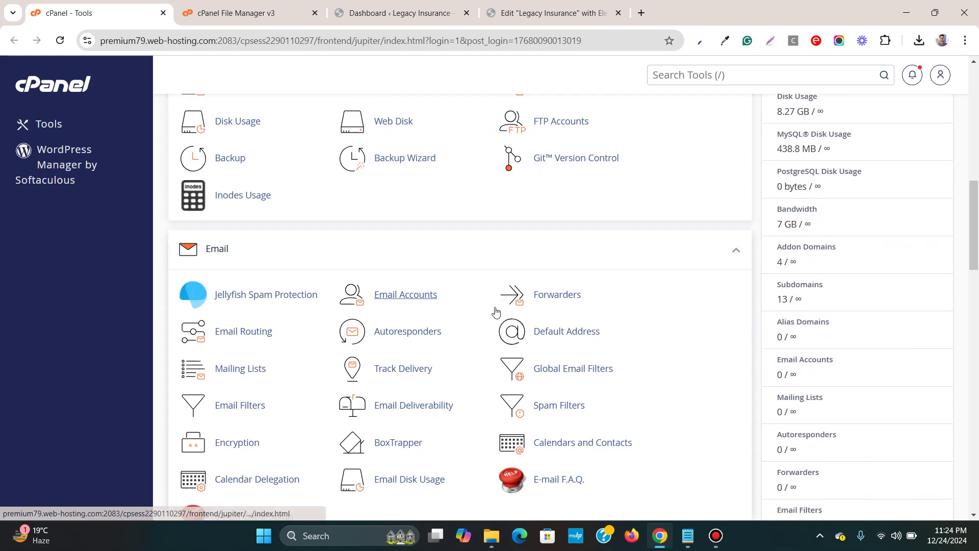
{"action": "scroll", "coordinate": [495, 310], "scroll_direction": "down", "scroll_amount": 2}
{"action": "scroll", "coordinate": [498, 308], "scroll_direction": "down", "scroll_amount": 2}
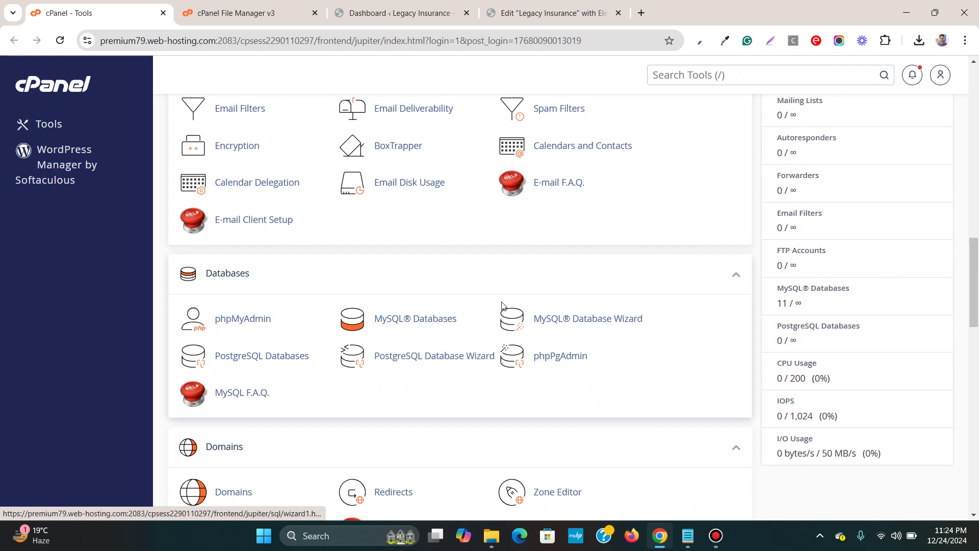
{"action": "middle_click", "coordinate": [502, 305]}
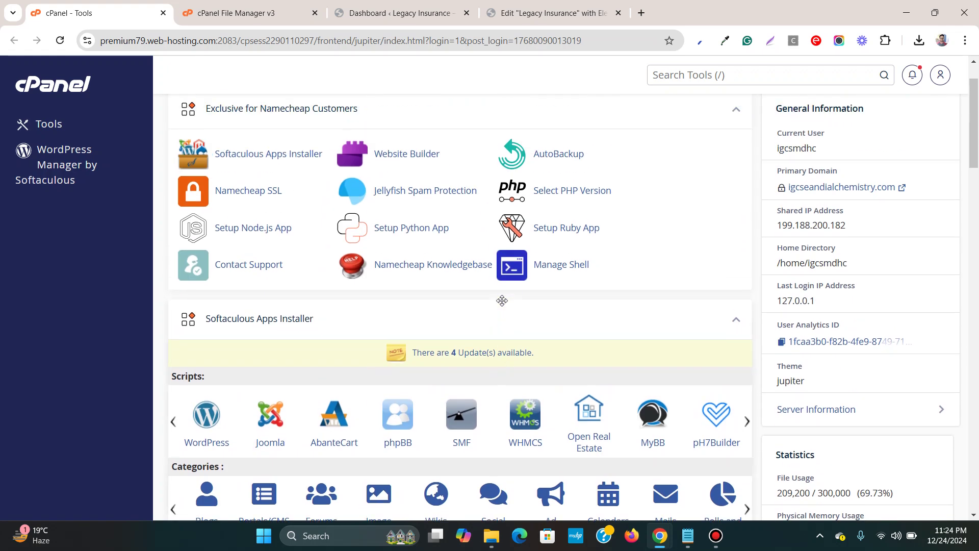
{"action": "scroll", "coordinate": [502, 300], "scroll_direction": "up", "scroll_amount": 1}
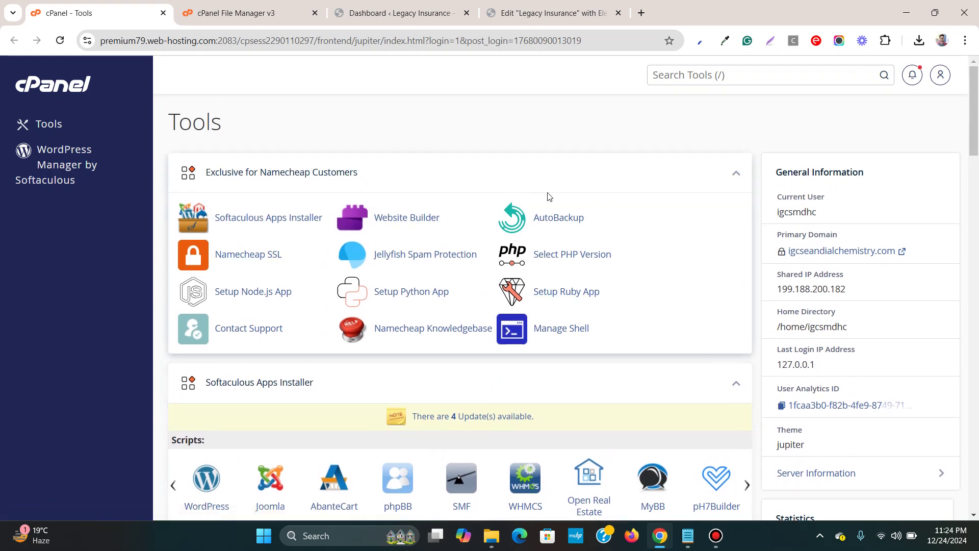
Step: In Select PHP Version, confirm the current version is 8.3 with 8.4 available, leaving it unchanged
{"action": "left_click", "coordinate": [582, 254]}
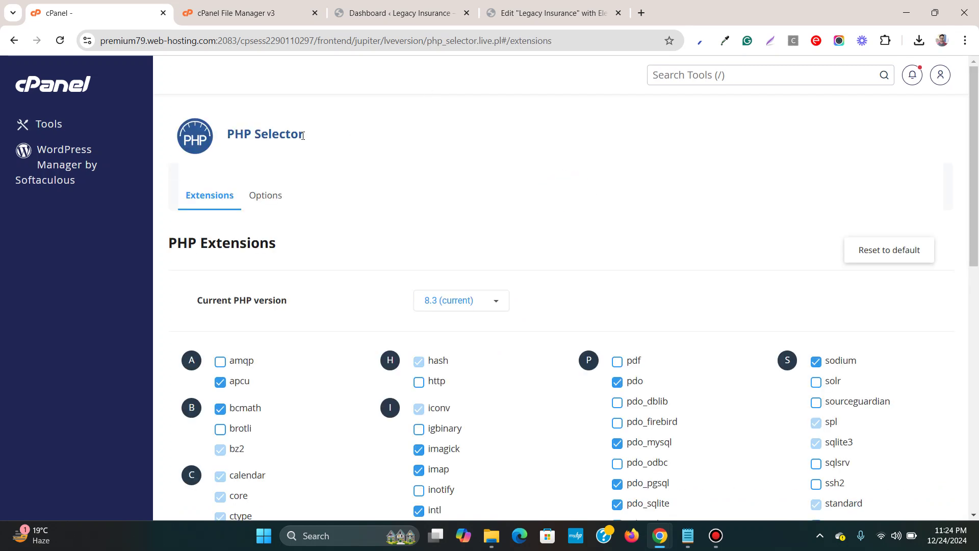
{"action": "scroll", "coordinate": [484, 176], "scroll_direction": "down", "scroll_amount": 3}
{"action": "left_click", "coordinate": [480, 175]}
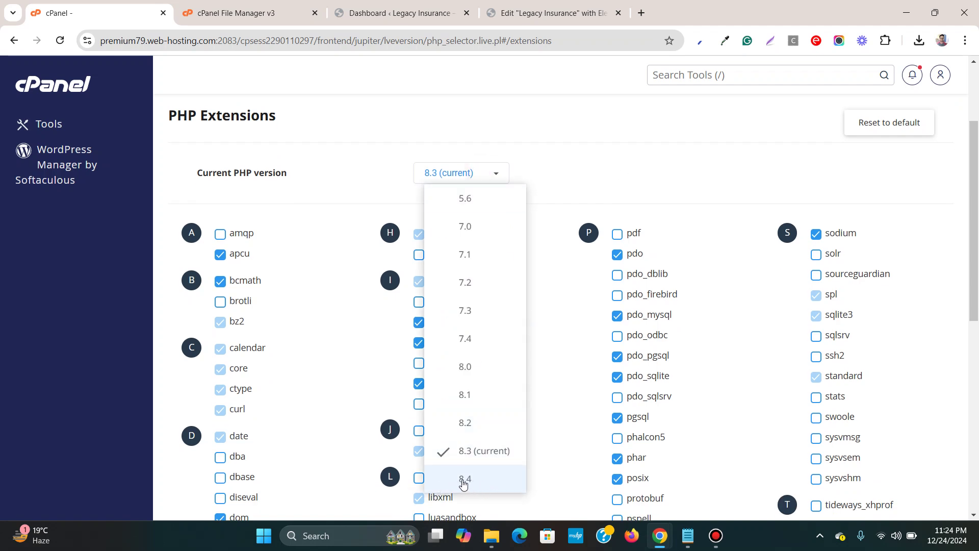
{"action": "left_click", "coordinate": [631, 172]}
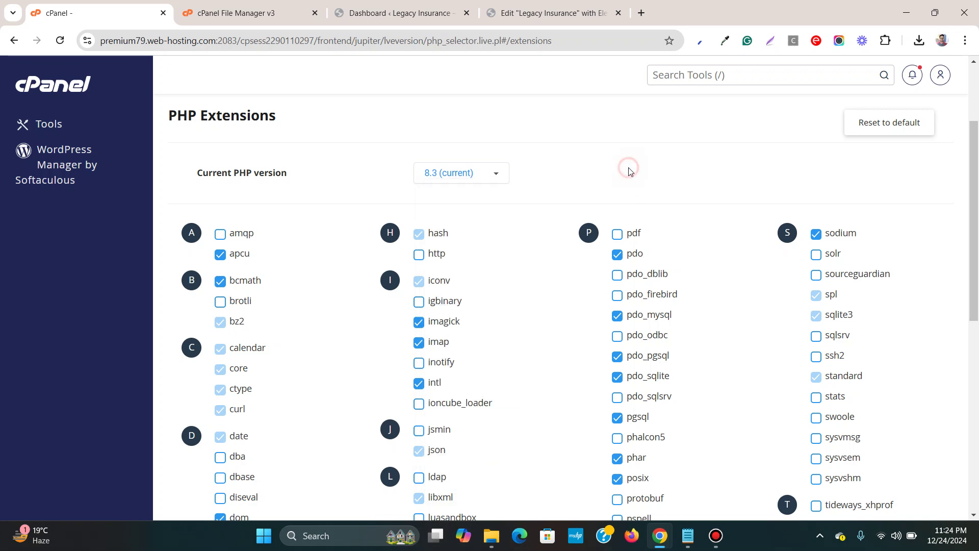
Step: Move from the PHP extensions page back to the cPanel Tools page
{"action": "left_click", "coordinate": [410, 11]}
{"action": "left_click", "coordinate": [280, 11]}
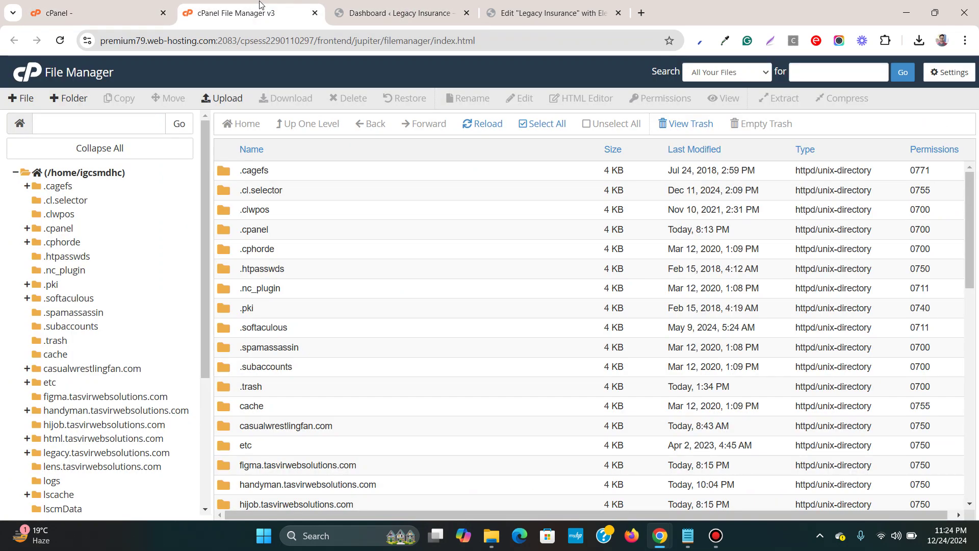
{"action": "left_click", "coordinate": [106, 20]}
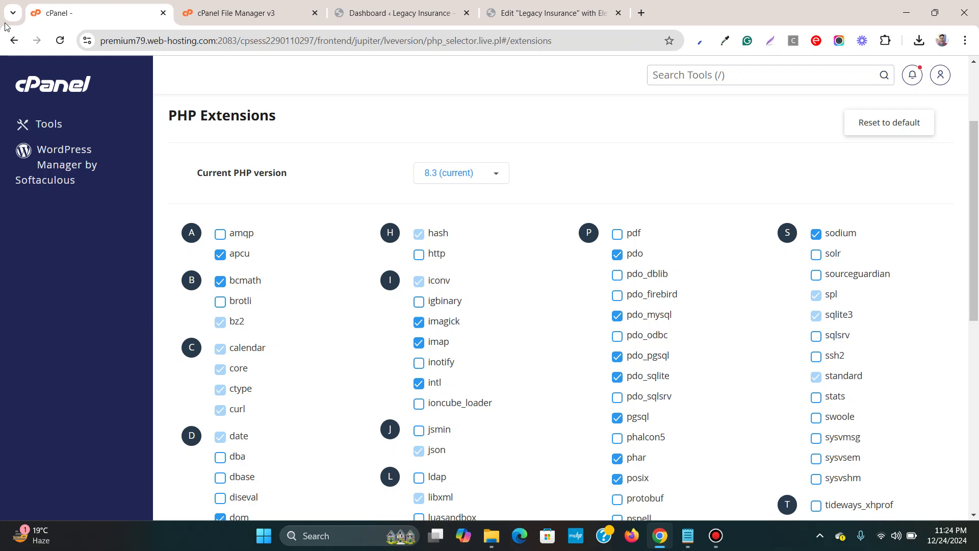
{"action": "left_click", "coordinate": [260, 4]}
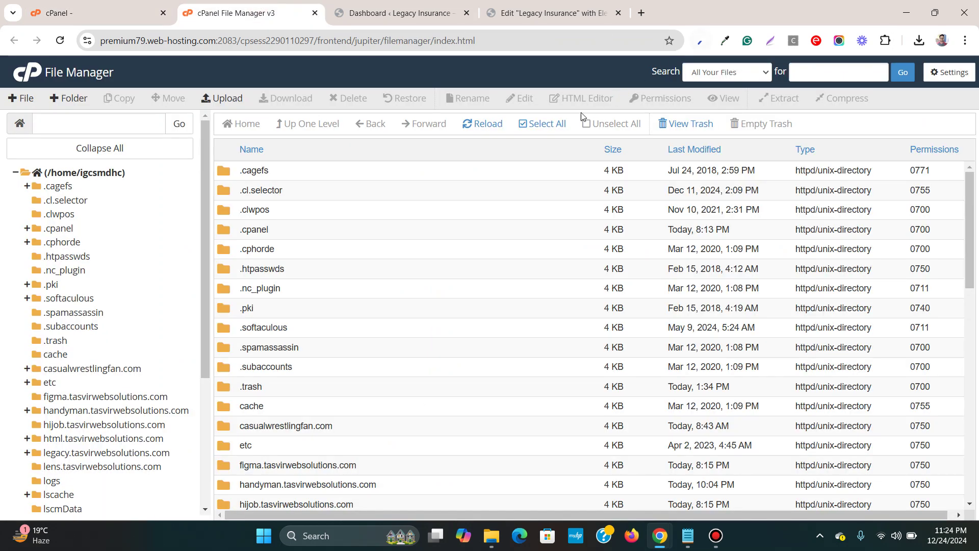
{"action": "left_click", "coordinate": [93, 17]}
{"action": "left_click", "coordinate": [13, 41]}
{"action": "left_click", "coordinate": [10, 43]}
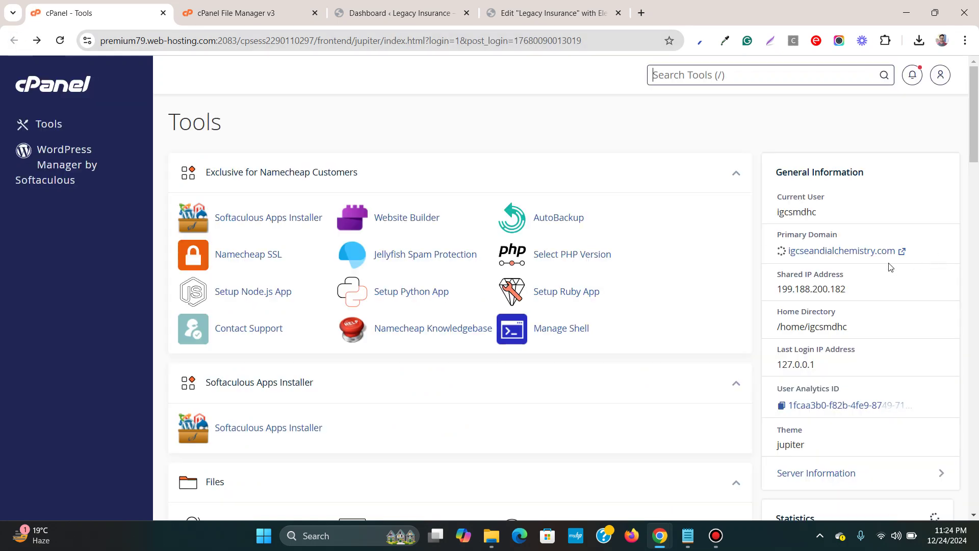
Step: Check the refreshed statistics: 209,310 / 300,000 files (69.77%) and 435.71 MB memory
{"action": "scroll", "coordinate": [901, 248], "scroll_direction": "down", "scroll_amount": 6}
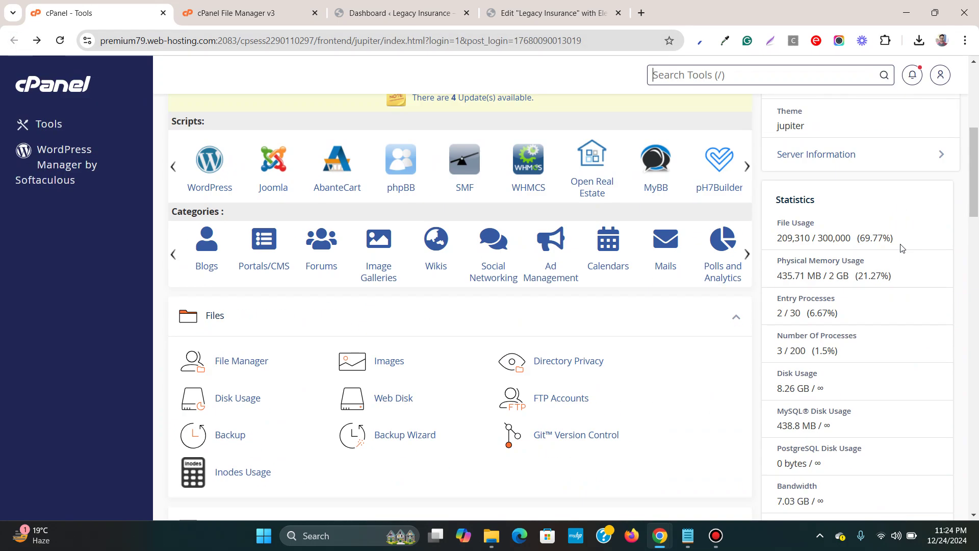
{"action": "scroll", "coordinate": [901, 249], "scroll_direction": "down", "scroll_amount": 1}
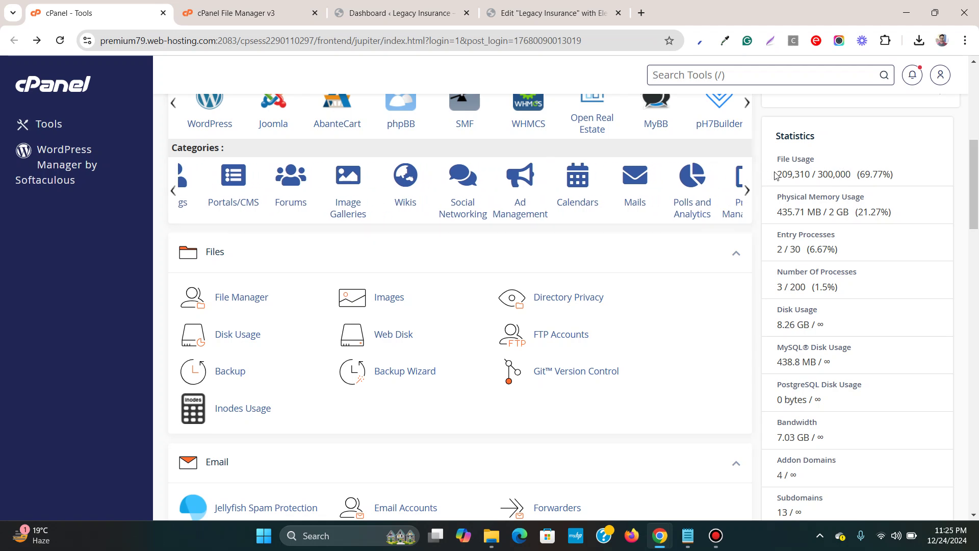
{"action": "left_click_drag", "start_coordinate": [776, 174], "coordinate": [855, 299]}
{"action": "left_click", "coordinate": [855, 299]}
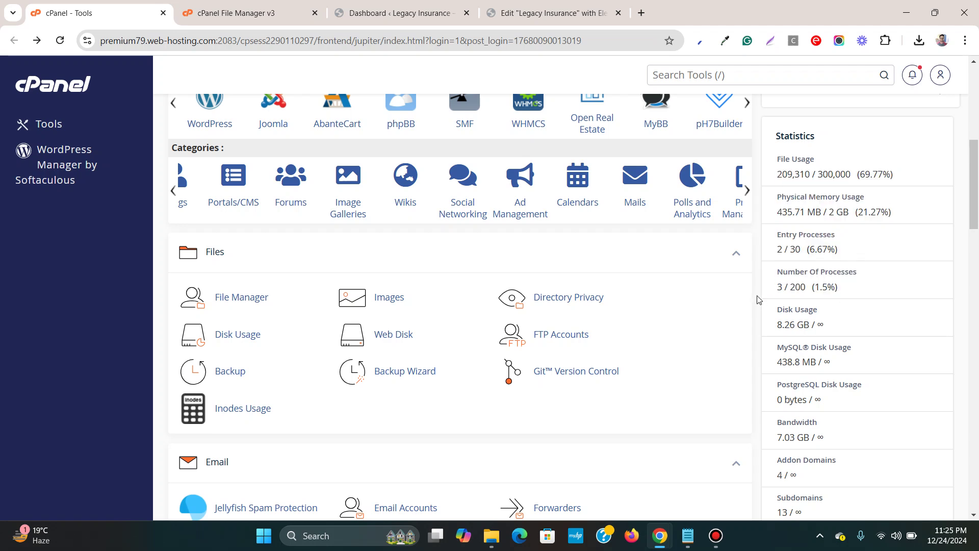
Step: Switch to the 'Dashboard ‹ Legacy Insurance' WordPress tab
{"action": "left_click", "coordinate": [462, 15]}
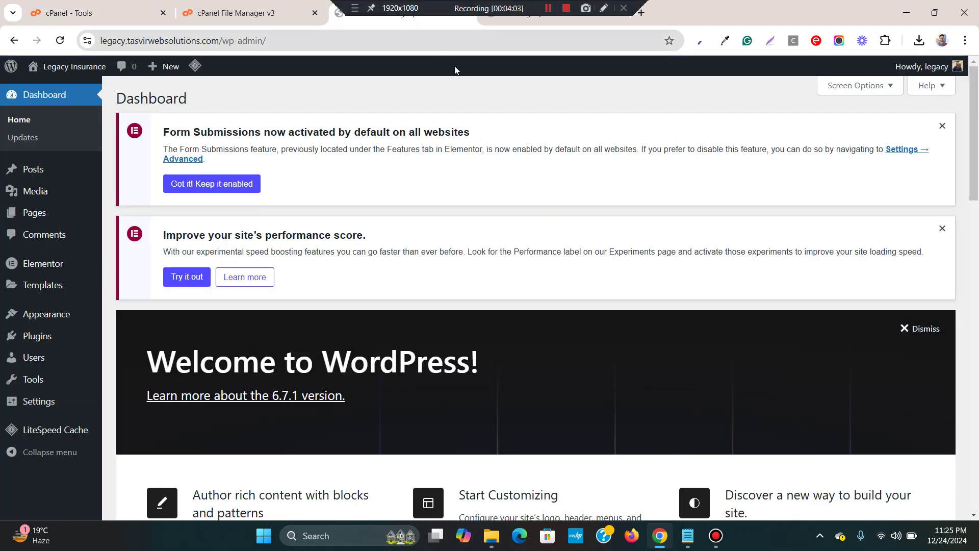